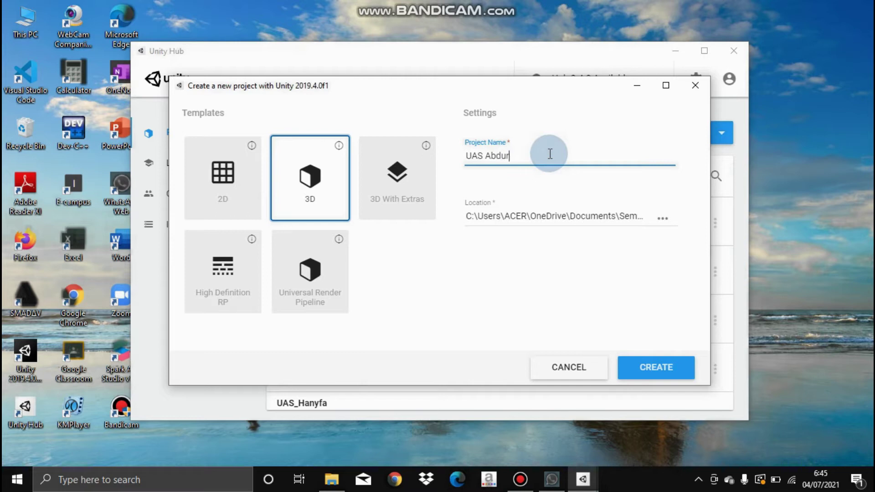
Complete the project name with the student's full name after "UAS" and create the project from the 3D template
{"action": "type", "text": "n"}
{"action": "left_click", "coordinate": [648, 365]}
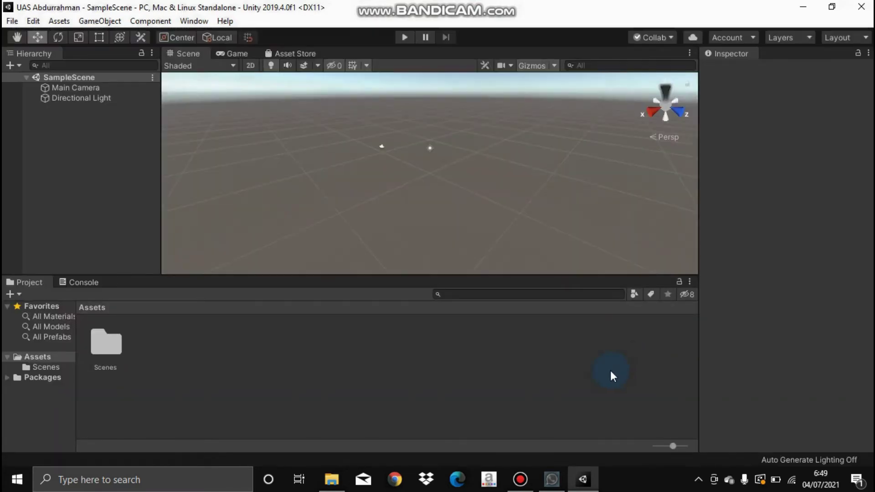
Import air balloon.fbx from the Documents folder into the project's Assets and add the model to SampleScene
{"action": "left_click", "coordinate": [343, 482]}
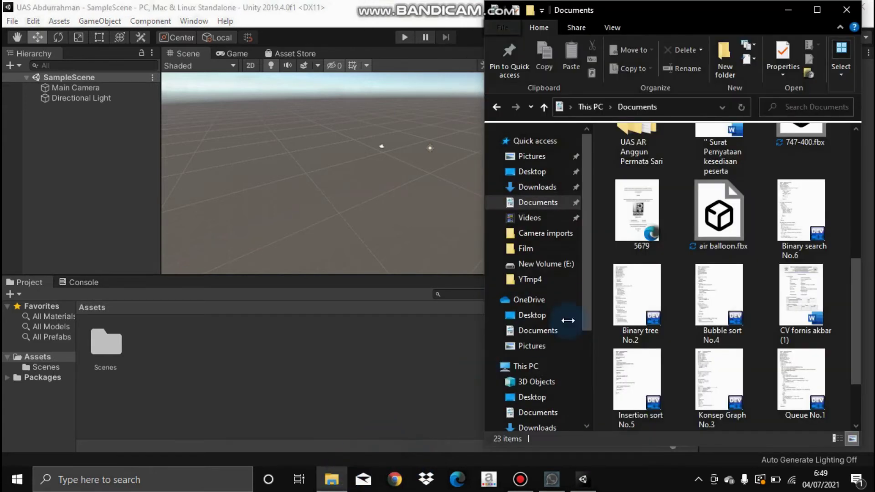
{"action": "left_click_drag", "start_coordinate": [718, 223], "coordinate": [285, 350]}
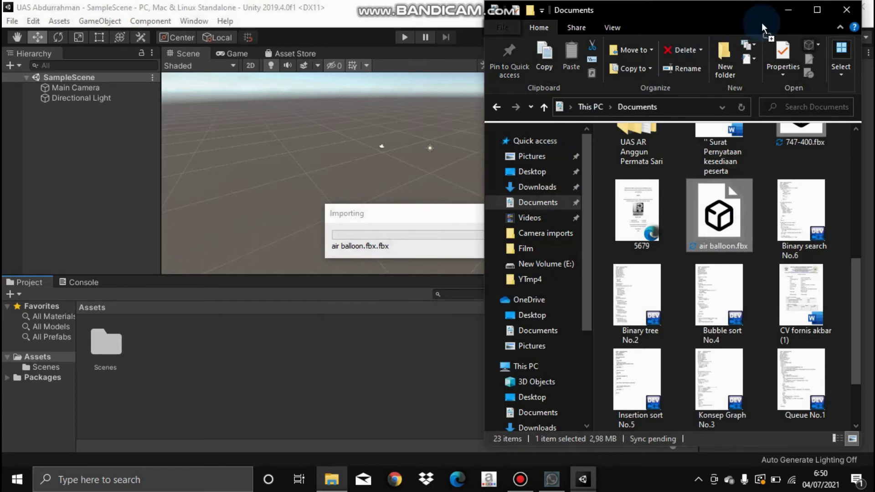
{"action": "left_click", "coordinate": [792, 10]}
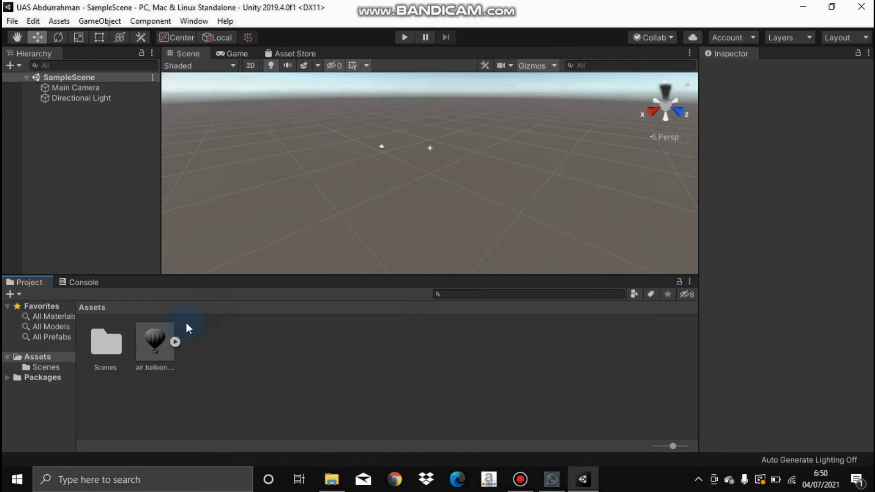
{"action": "left_click_drag", "start_coordinate": [156, 343], "coordinate": [116, 176]}
{"action": "left_click_drag", "start_coordinate": [97, 113], "coordinate": [97, 106]}
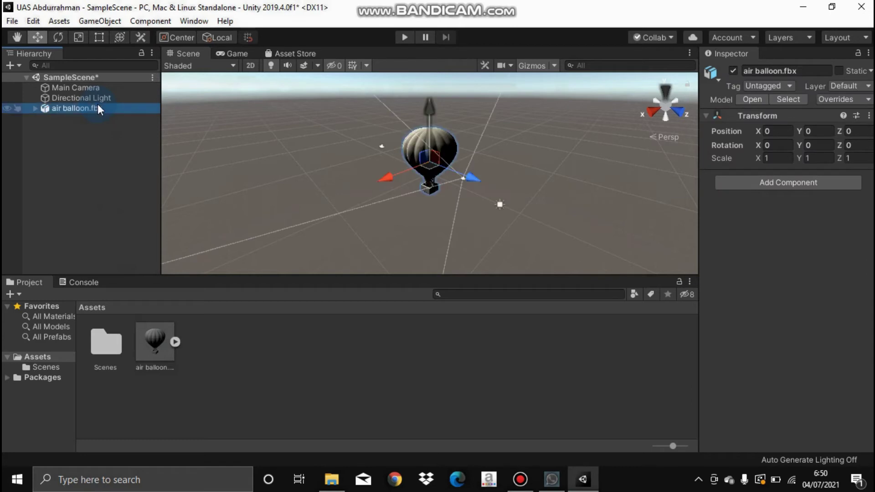
Set the air balloon's scale to 2 on the X, Y and Z axes
{"action": "left_click", "coordinate": [771, 158]}
{"action": "type", "text": "2"}
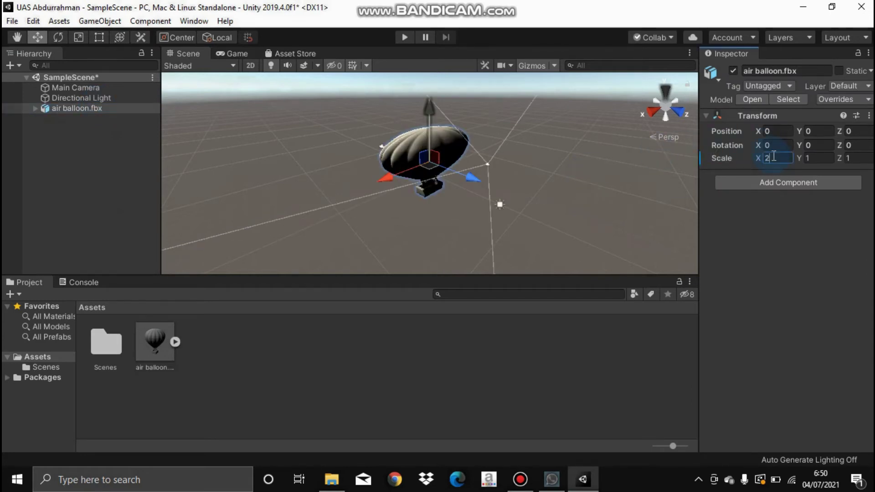
{"action": "left_click", "coordinate": [819, 158]}
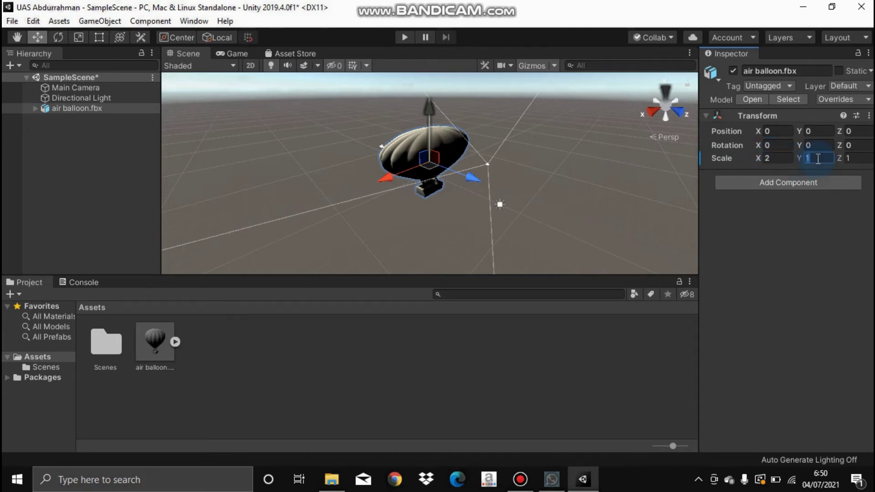
{"action": "type", "text": "3"}
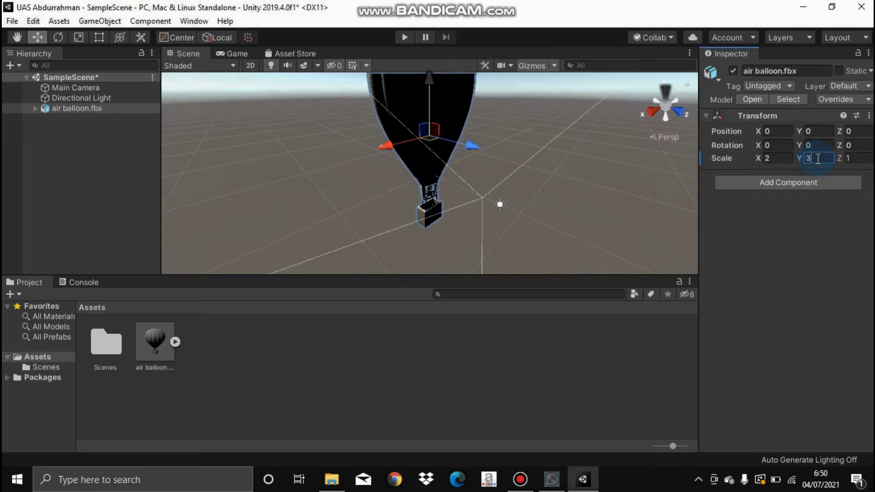
{"action": "key", "text": "BackSpace"}
{"action": "type", "text": "2"}
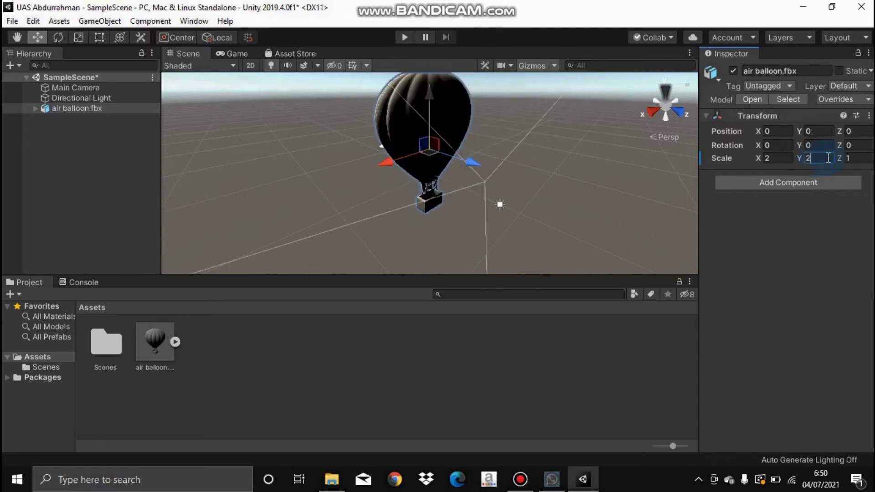
{"action": "left_click", "coordinate": [857, 157]}
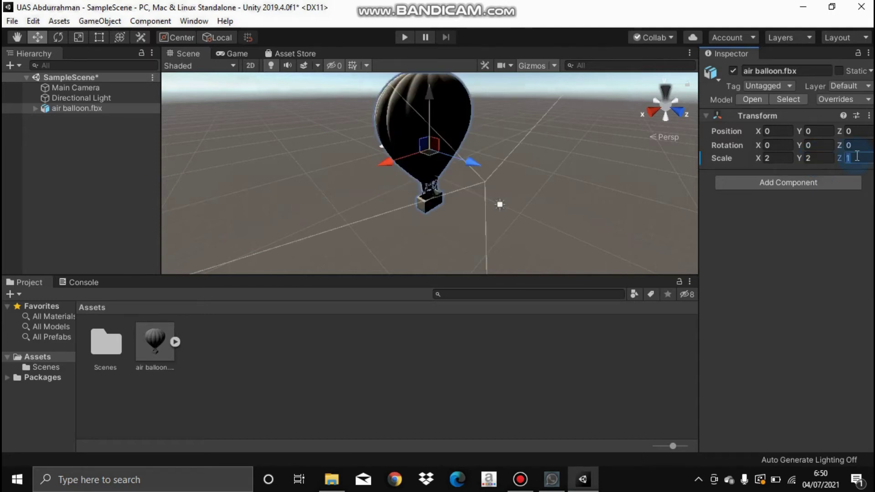
{"action": "type", "text": "2"}
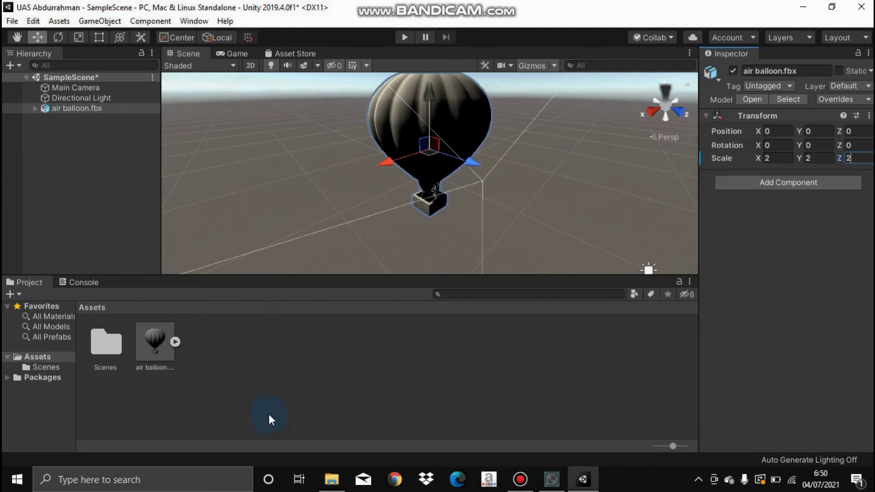
Create a C# script named Rotasi in the Assets folder
{"action": "left_click", "coordinate": [264, 373]}
{"action": "right_click", "coordinate": [264, 373]}
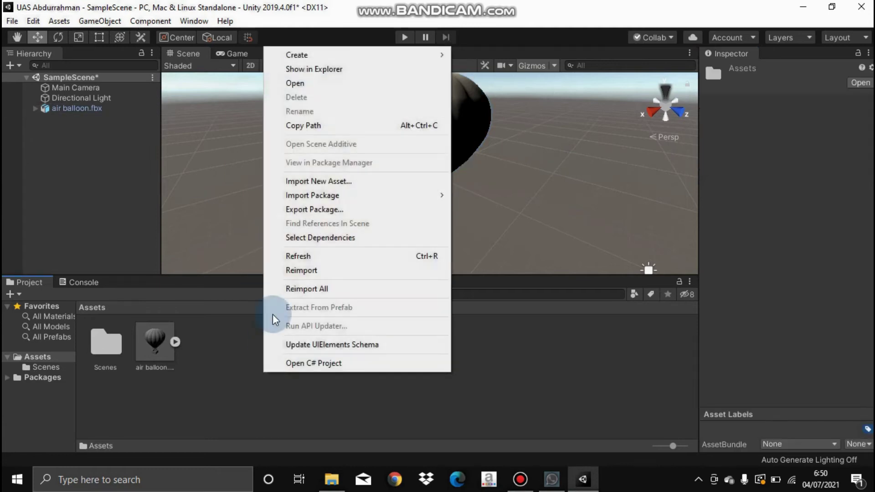
{"action": "mouse_move", "coordinate": [313, 57]}
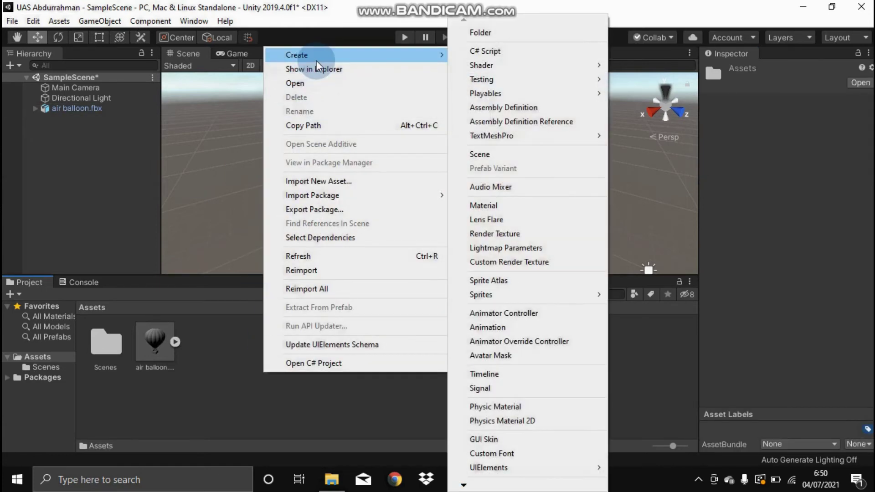
{"action": "left_click", "coordinate": [481, 50]}
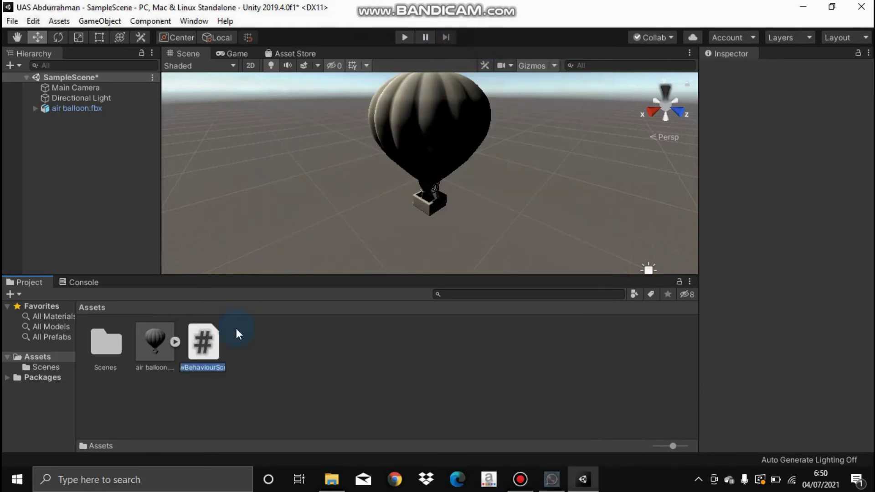
{"action": "type", "text": "Rotasi"}
{"action": "key", "text": "Return"}
Open the Rotasi script in Visual Studio Code and add transform.Rotate(0, 4, 0); inside the Update method, with each argument on its own line
{"action": "right_click", "coordinate": [203, 343]}
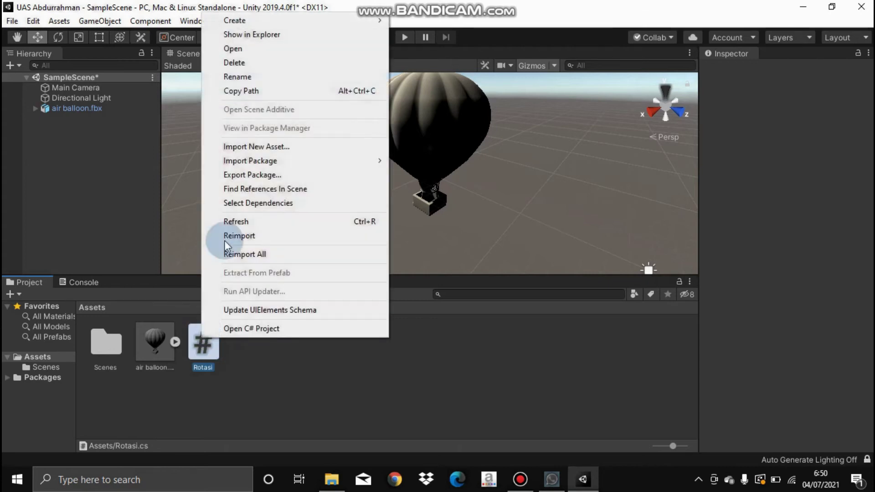
{"action": "left_click", "coordinate": [247, 52]}
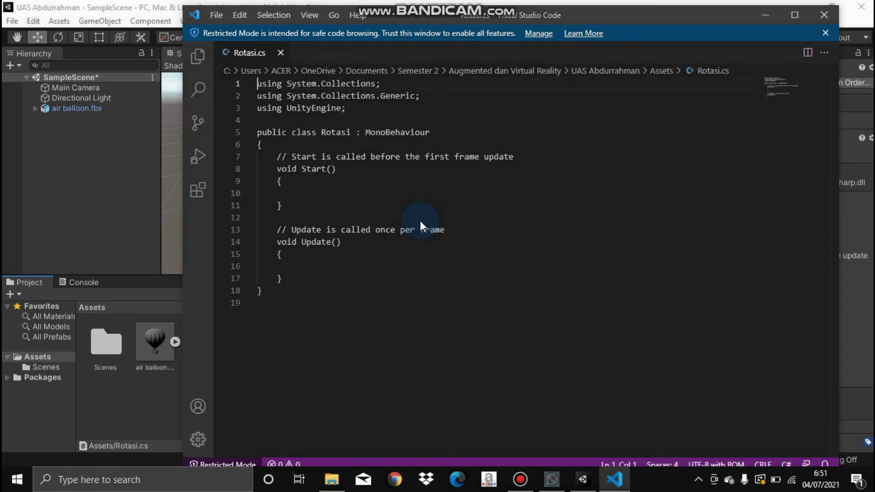
{"action": "left_click", "coordinate": [292, 270]}
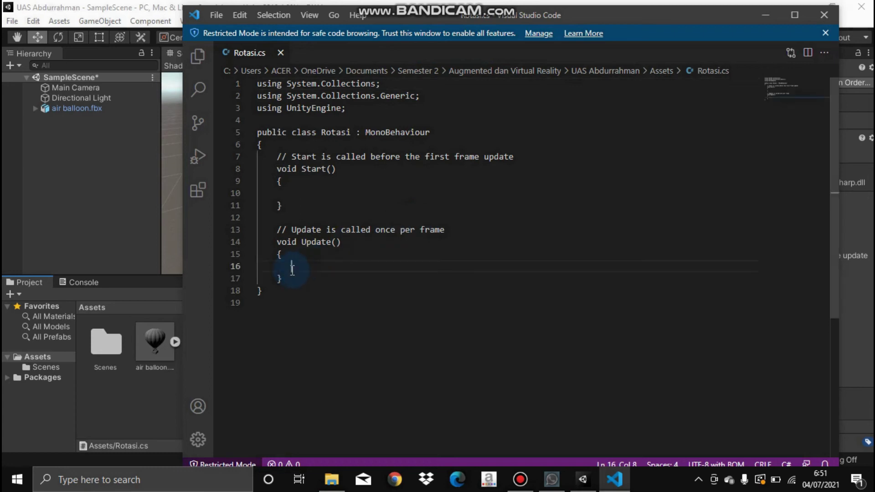
{"action": "type", "text": "transform"}
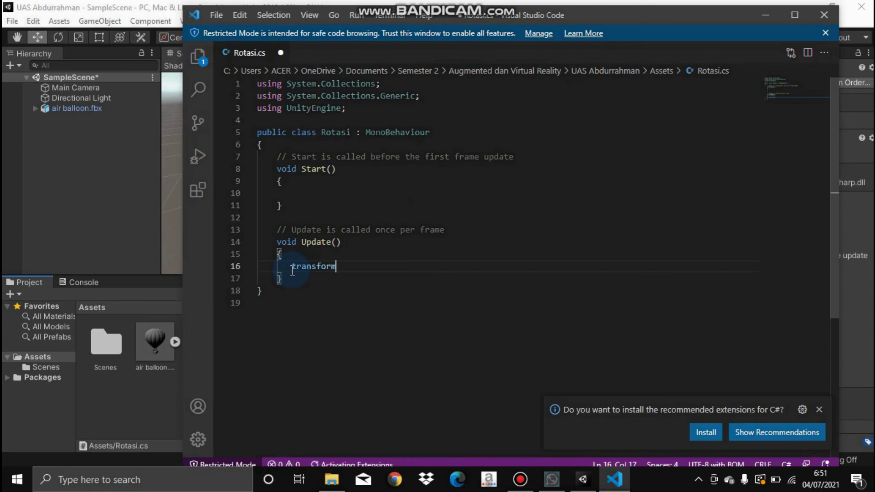
{"action": "type", "text": "."}
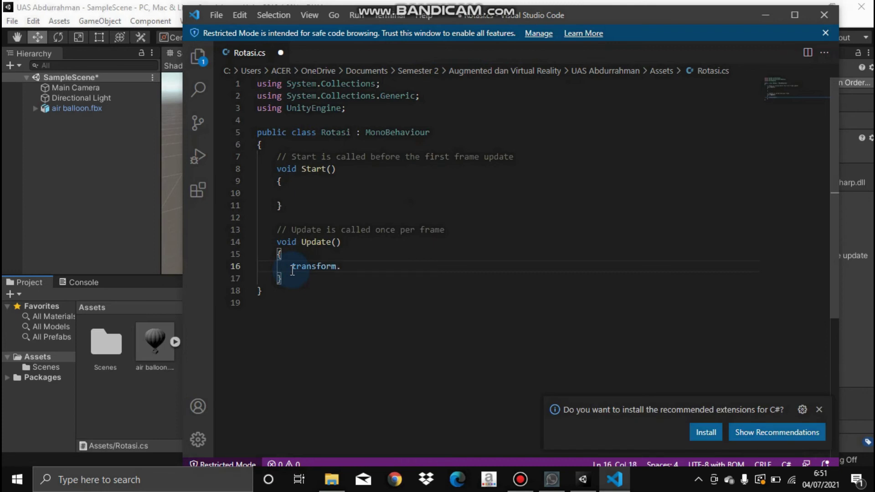
{"action": "type", "text": "Rotate("}
{"action": "key", "text": "Return"}
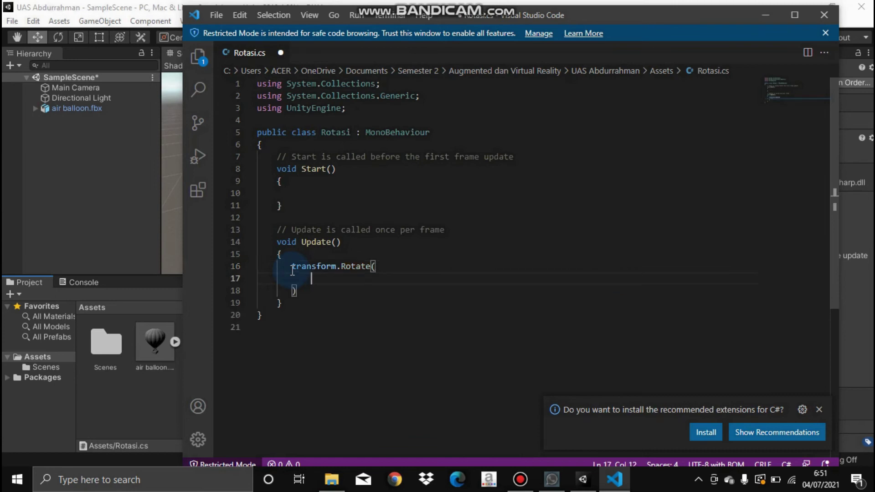
{"action": "type", "text": "0,"}
{"action": "key", "text": "Return"}
{"action": "type", "text": ","}
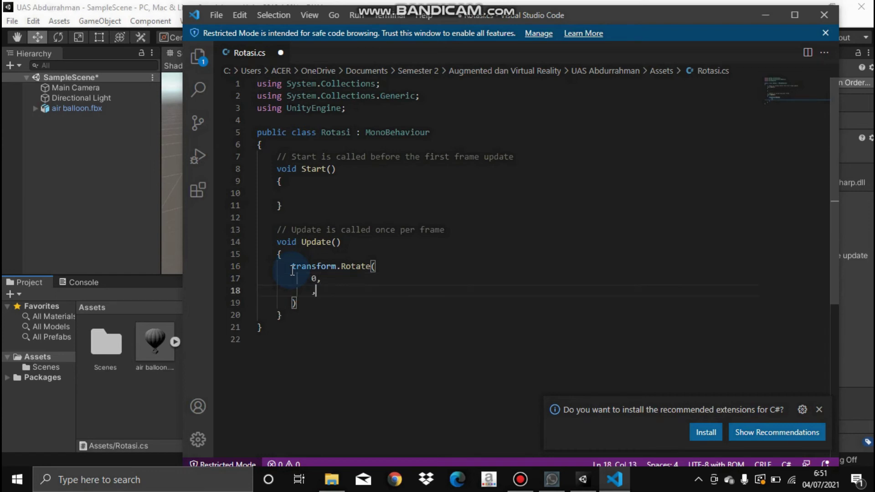
{"action": "key", "text": "BackSpace"}
{"action": "type", "text": "4,"}
{"action": "key", "text": "Return"}
{"action": "type", "text": "0"}
{"action": "key", "text": "Down"}
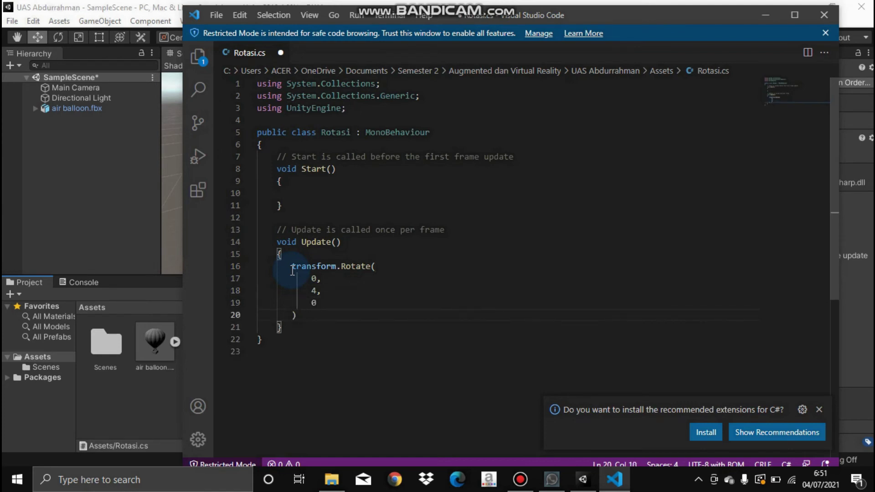
{"action": "type", "text": ";"}
Save the Rotasi script and return to the Unity editor
{"action": "left_click", "coordinate": [222, 17]}
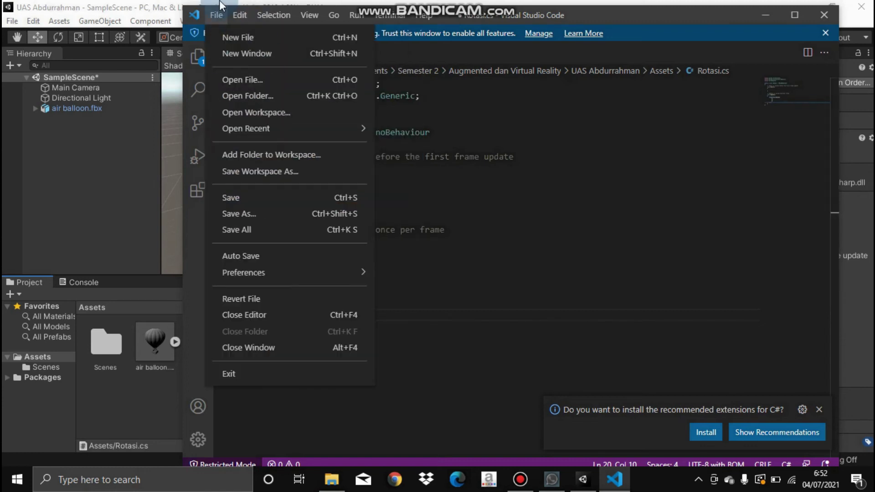
{"action": "left_click", "coordinate": [246, 195]}
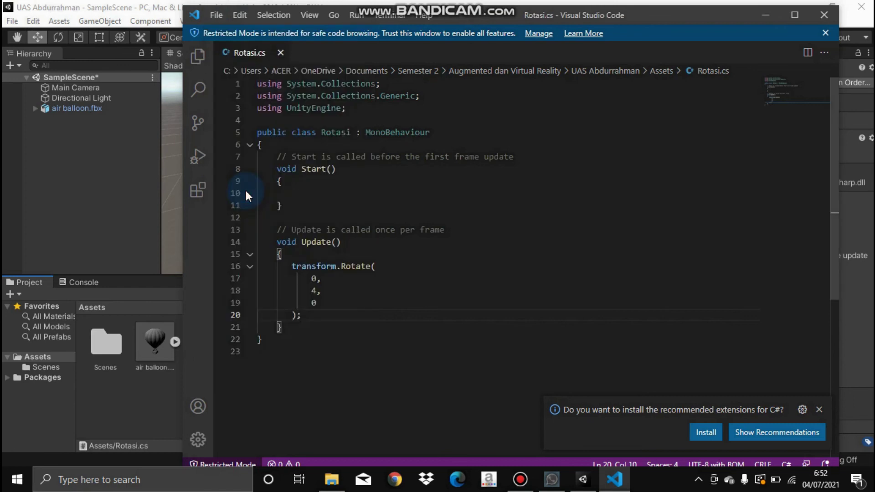
{"action": "left_click", "coordinate": [766, 15]}
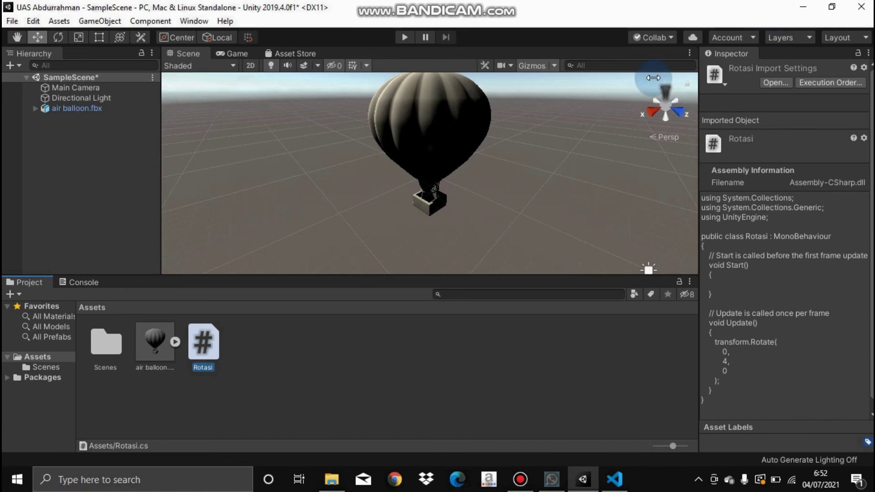
Attach the Rotasi script to the air balloon object in the scene and run the scene in Play mode
{"action": "left_click", "coordinate": [299, 338]}
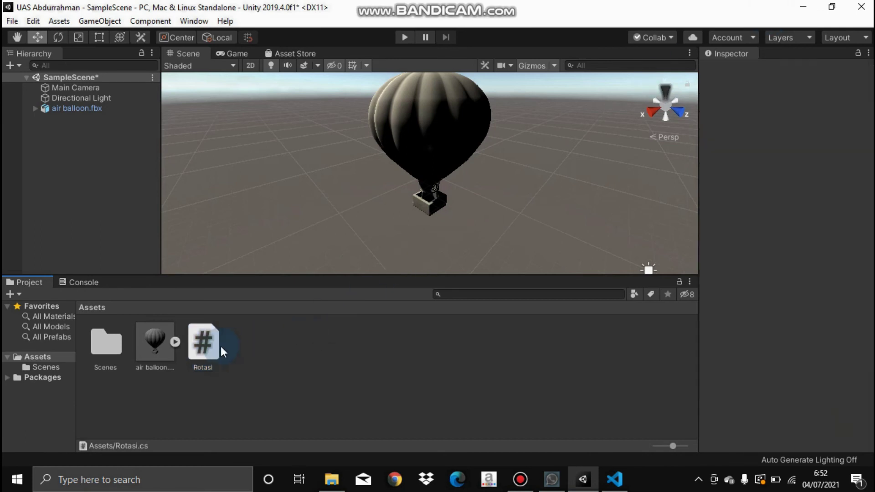
{"action": "left_click_drag", "start_coordinate": [213, 347], "coordinate": [117, 107]}
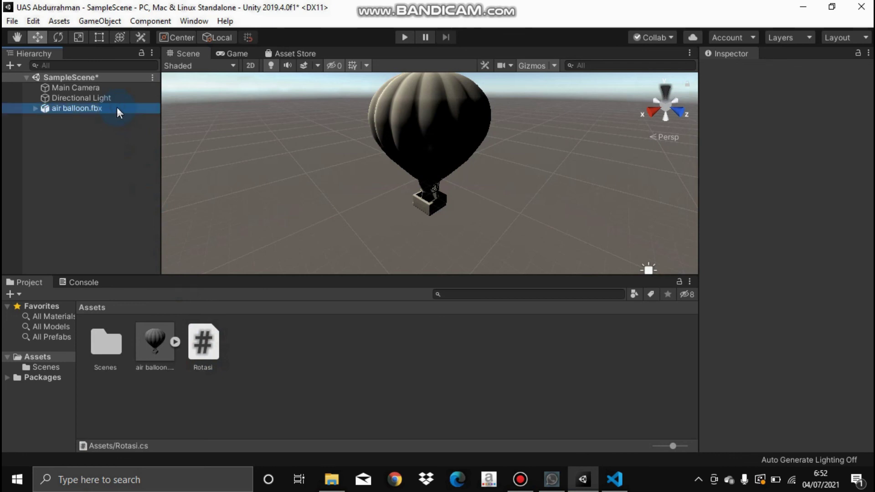
{"action": "left_click", "coordinate": [117, 108]}
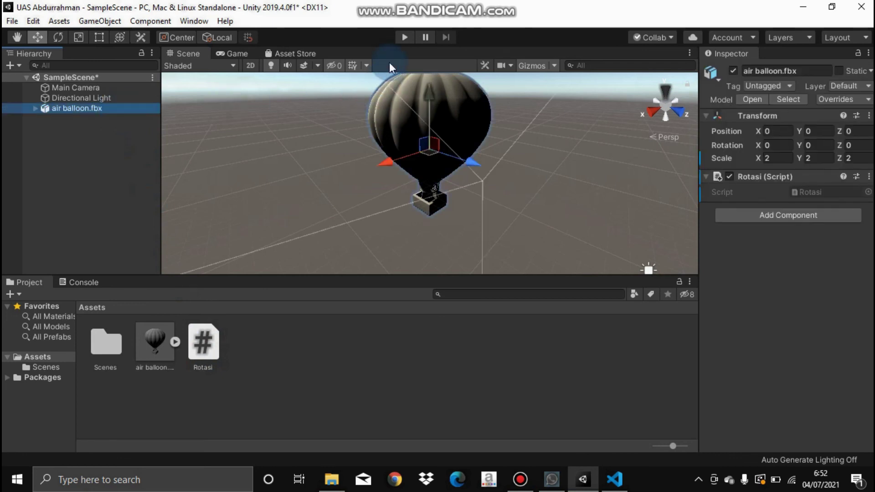
{"action": "left_click", "coordinate": [404, 37]}
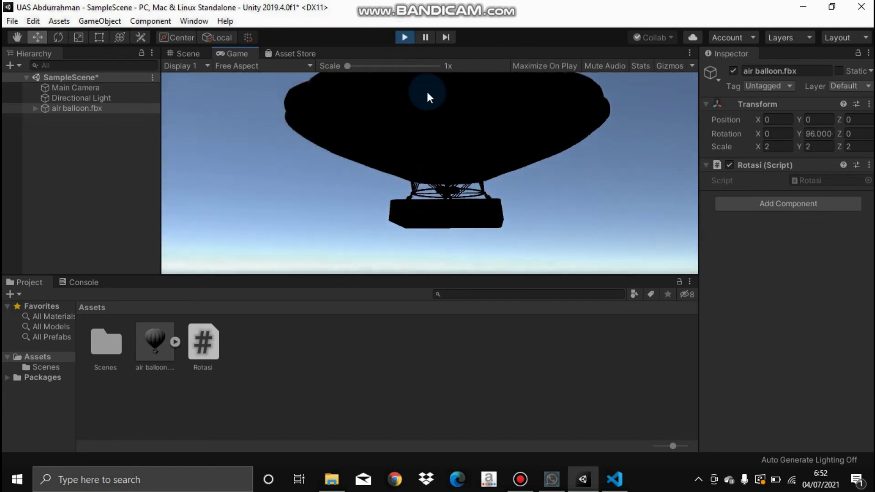
{"action": "left_click", "coordinate": [528, 486]}
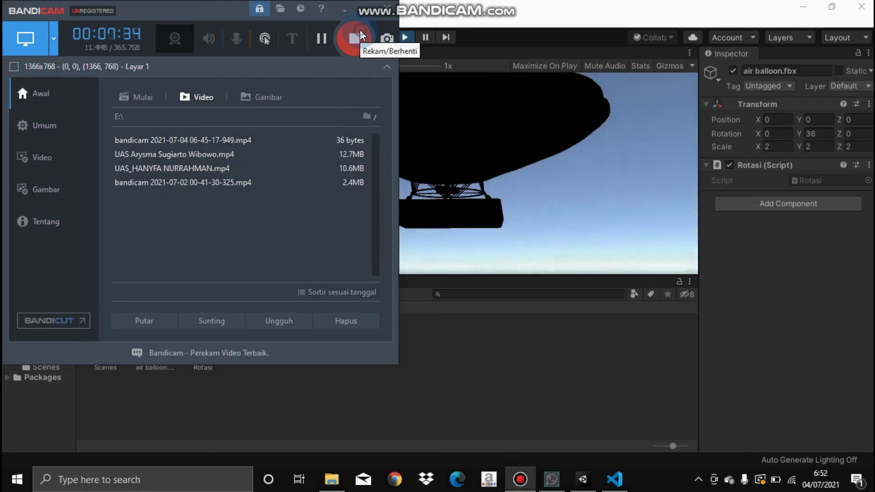
{"action": "left_click", "coordinate": [361, 35]}
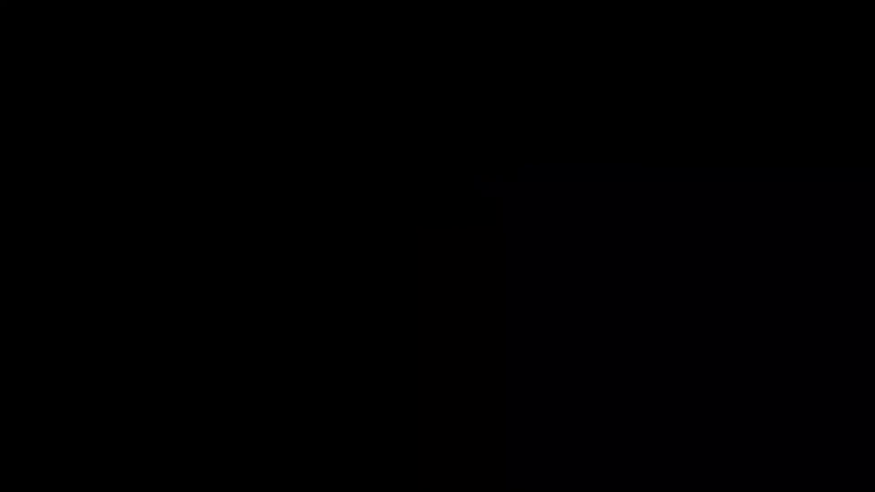